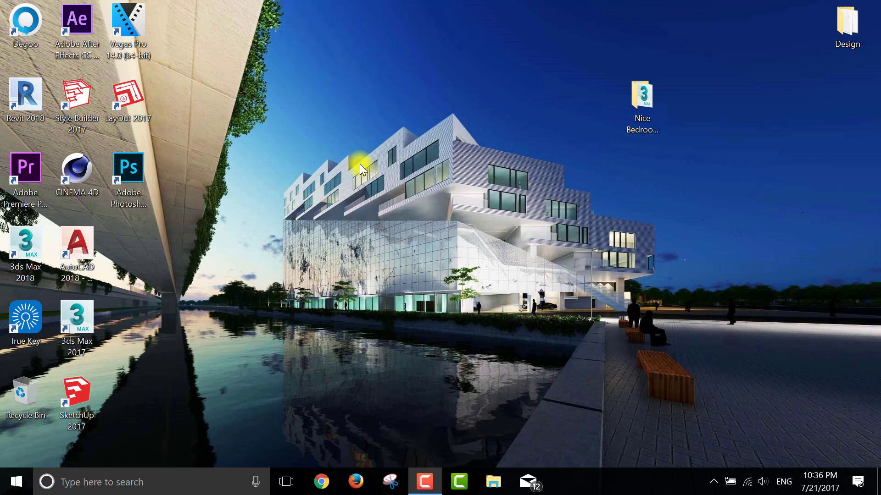
Refresh the Windows desktop from its right-click menu
{"action": "right_click", "coordinate": [359, 164]}
{"action": "left_click", "coordinate": [398, 231]}
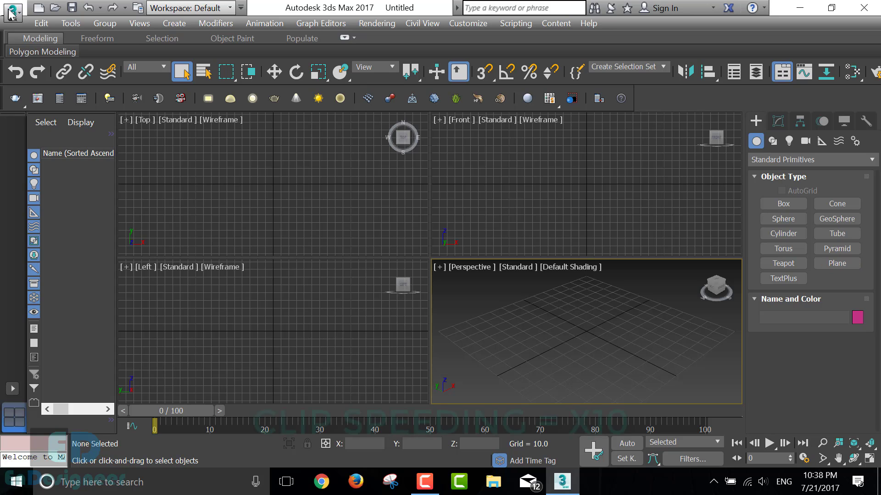
Open the Nice Bedroom 009 scene with missing textures pointed to the MAPS folder
{"action": "key", "text": "ctrl+o"}
{"action": "double_click", "coordinate": [157, 105]}
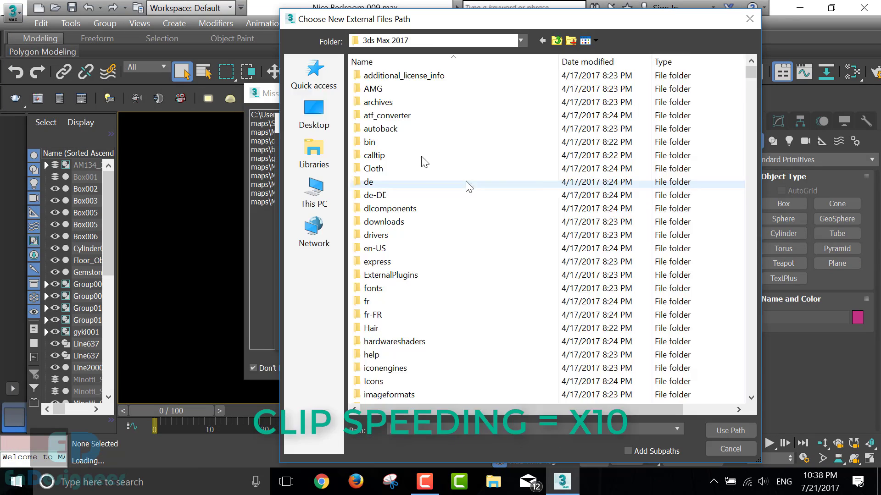
{"action": "left_click", "coordinate": [729, 428]}
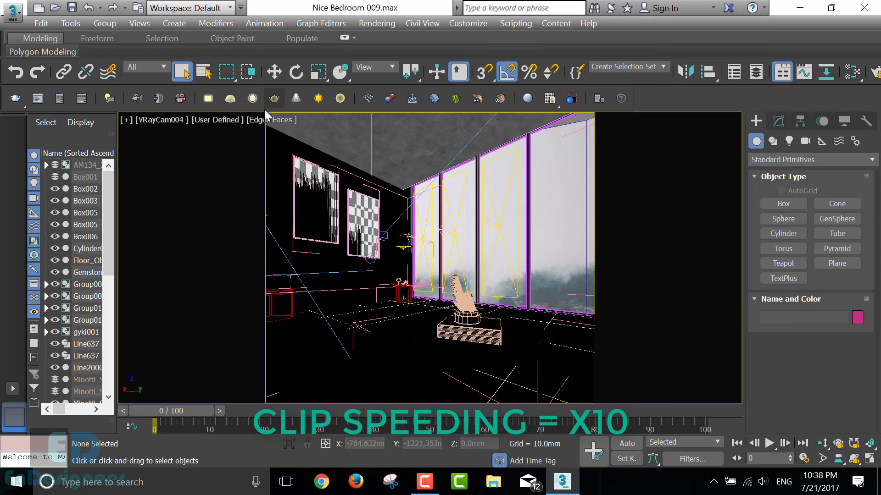
Switch the viewport to camera VRayCam004 and bring up the render settings
{"action": "left_click", "coordinate": [355, 371]}
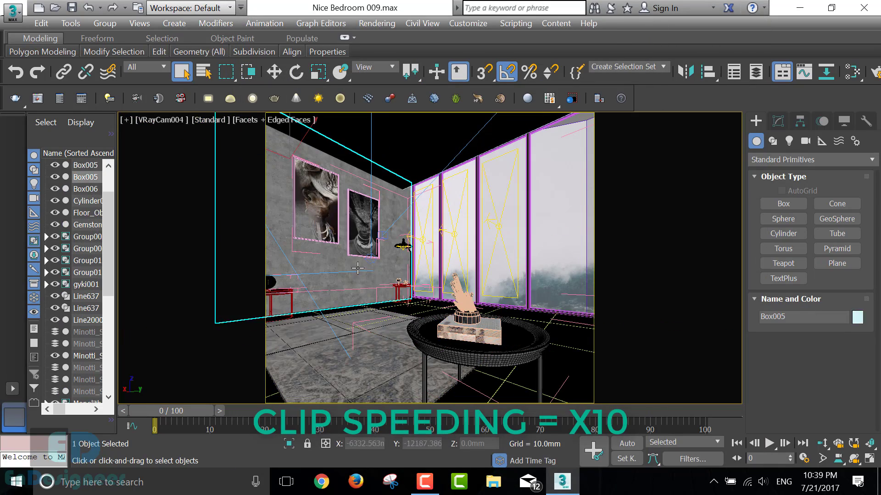
{"action": "key", "text": "c"}
{"action": "left_click", "coordinate": [155, 120]}
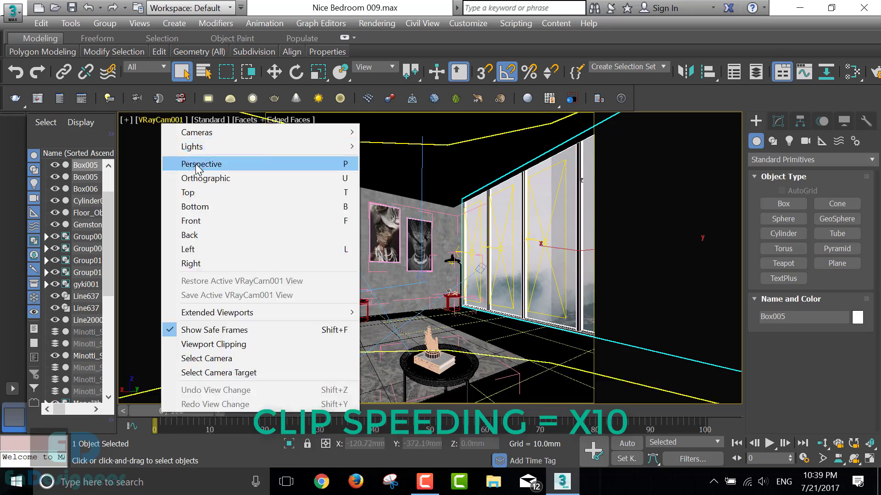
{"action": "left_click", "coordinate": [197, 160]}
{"action": "mouse_move", "coordinate": [236, 286]}
{"action": "middle_mouse_down", "text": "alt"}
{"action": "mouse_move", "coordinate": [330, 311]}
{"action": "mouse_move", "coordinate": [408, 149]}
{"action": "middle_mouse_up", "text": "alt"}
{"action": "left_click", "coordinate": [407, 147]}
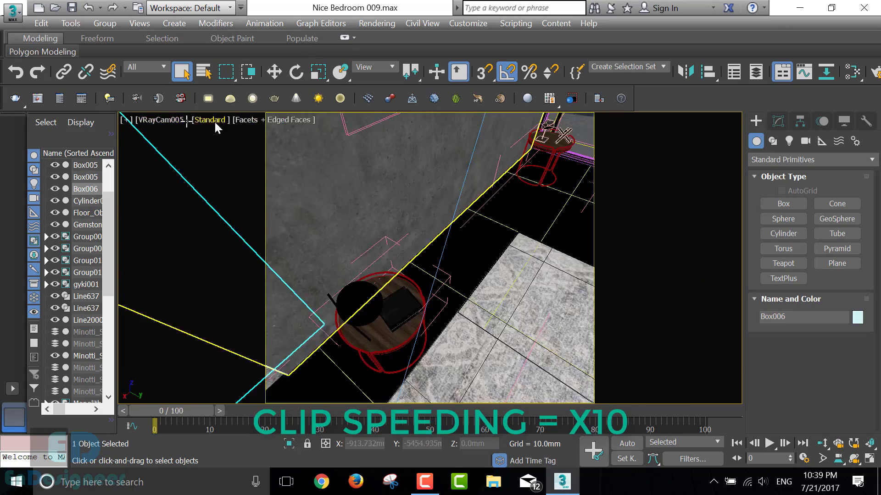
{"action": "left_click", "coordinate": [377, 23]}
{"action": "left_click", "coordinate": [399, 46]}
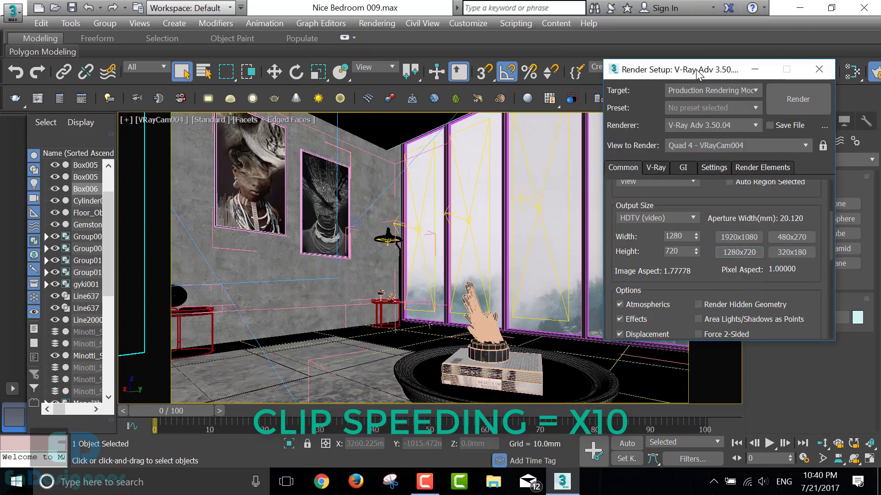
Review the Common output size and the V-Ray renderer tab in Render Setup
{"action": "left_click_drag", "start_coordinate": [679, 70], "coordinate": [574, 88]}
{"action": "scroll", "coordinate": [610, 257], "scroll_direction": "down", "scroll_amount": 10}
{"action": "scroll", "coordinate": [610, 257], "scroll_direction": "down", "scroll_amount": 5}
{"action": "left_click", "coordinate": [551, 186]}
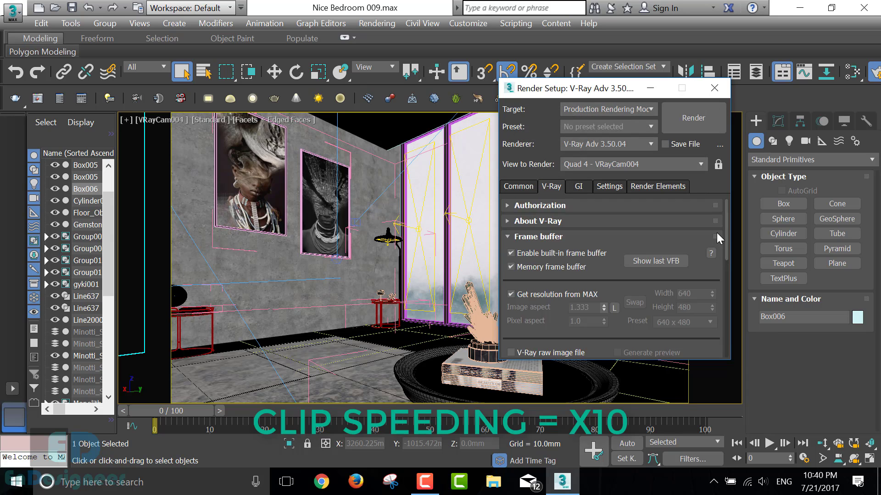
{"action": "left_click_drag", "start_coordinate": [725, 220], "coordinate": [732, 316]}
Check the GI, Settings and Render Elements tabs, then render the VRayCam004 view at 1280×720
{"action": "left_click", "coordinate": [579, 186]}
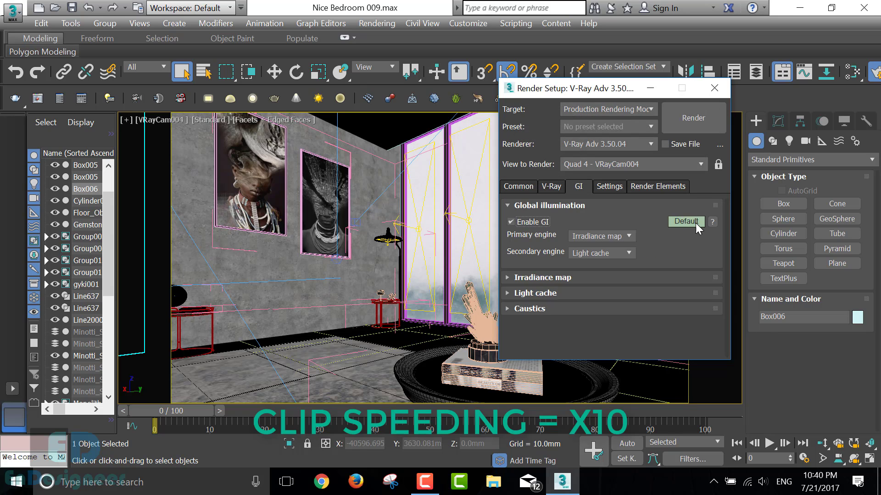
{"action": "scroll", "coordinate": [707, 248], "scroll_direction": "down", "scroll_amount": 5}
{"action": "scroll", "coordinate": [571, 321], "scroll_direction": "down", "scroll_amount": 5}
{"action": "left_click", "coordinate": [609, 186]}
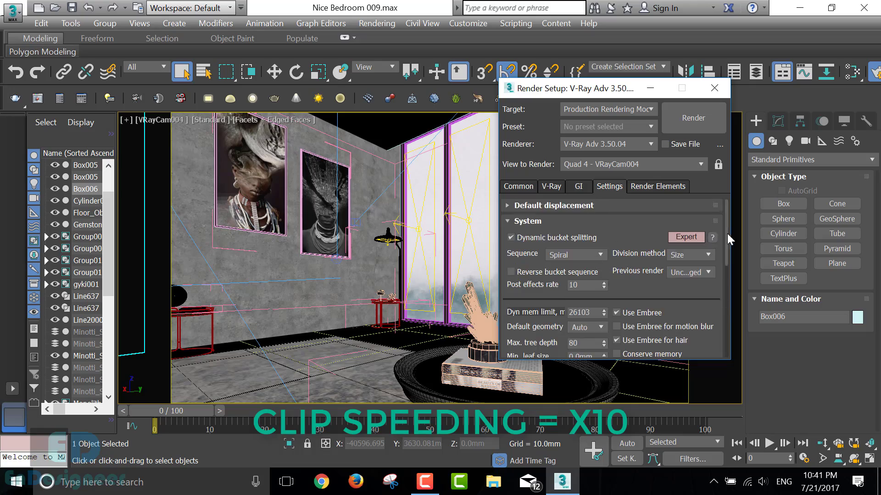
{"action": "left_click", "coordinate": [658, 186]}
{"action": "left_click_drag", "start_coordinate": [573, 88], "coordinate": [688, 44]}
{"action": "left_click", "coordinate": [791, 73]}
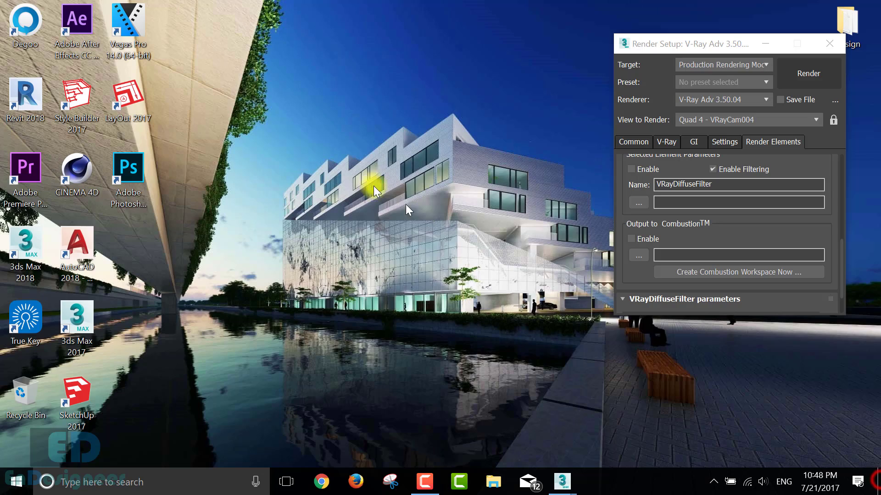
Refresh the desktop and bring the finished bedroom render back into view
{"action": "right_click", "coordinate": [286, 161]}
{"action": "left_click", "coordinate": [336, 221]}
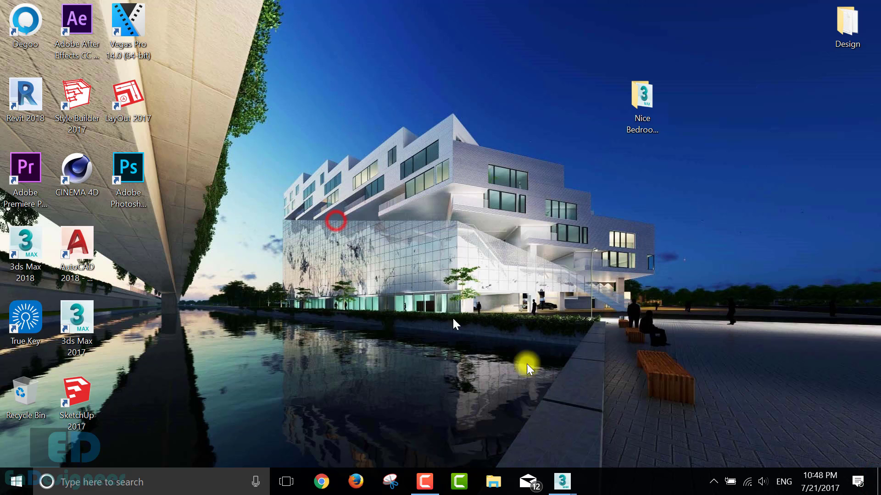
{"action": "left_click", "coordinate": [562, 480]}
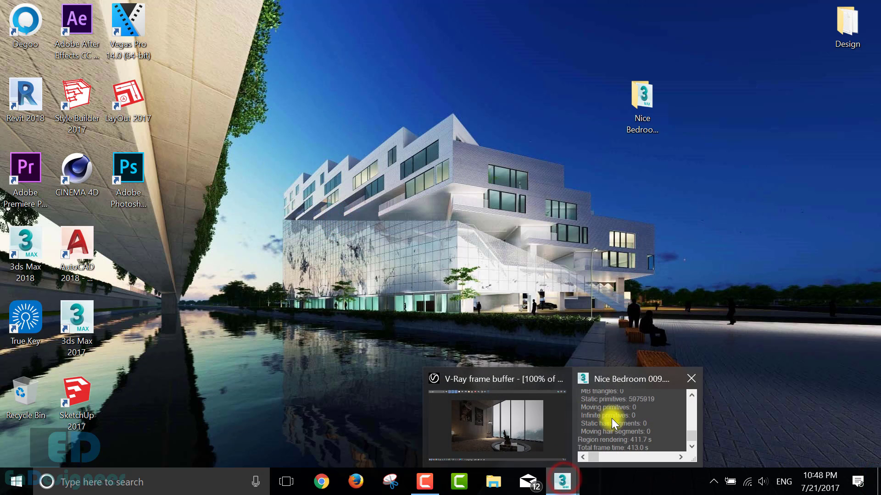
{"action": "left_click", "coordinate": [511, 418]}
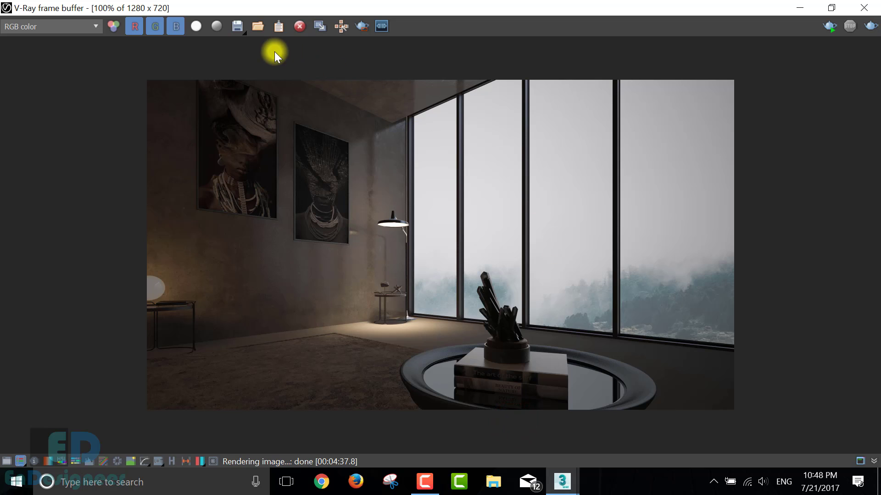
Save the render as Nice Bedroom 009.png in the Nice Bedroom 009 folder, confirming PNG options
{"action": "left_click", "coordinate": [238, 25]}
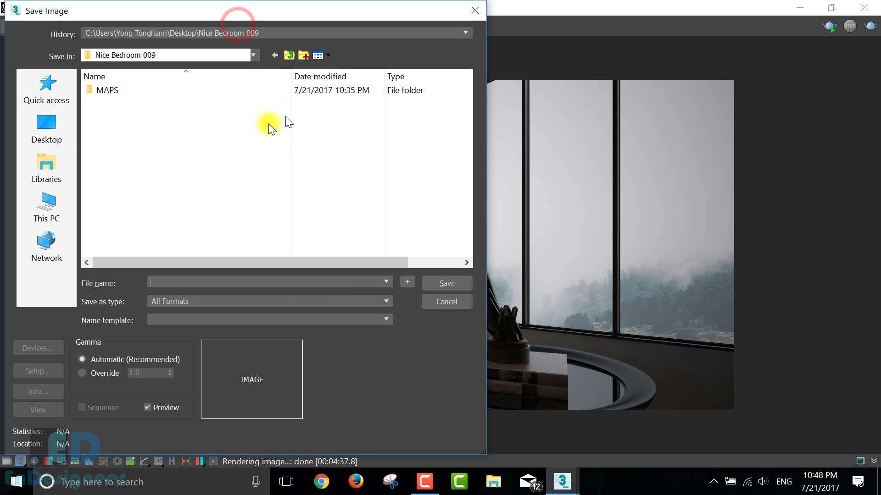
{"action": "left_click", "coordinate": [42, 133]}
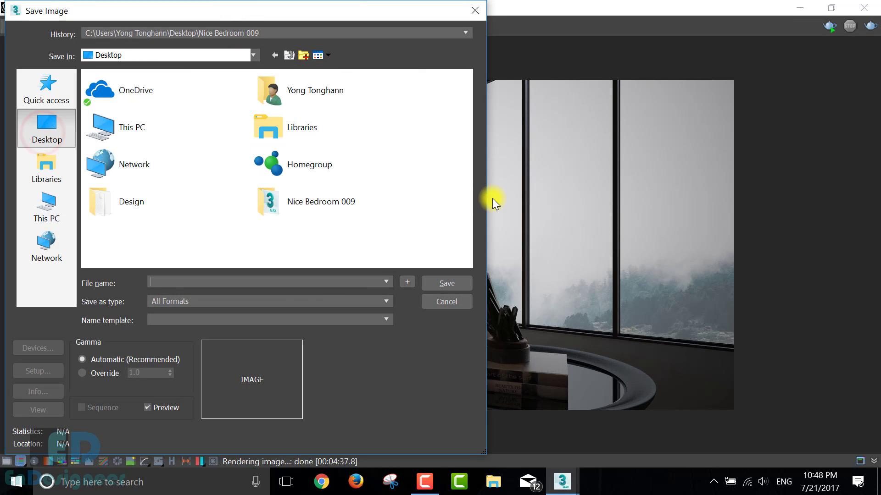
{"action": "left_click_drag", "start_coordinate": [260, 14], "coordinate": [410, 93]}
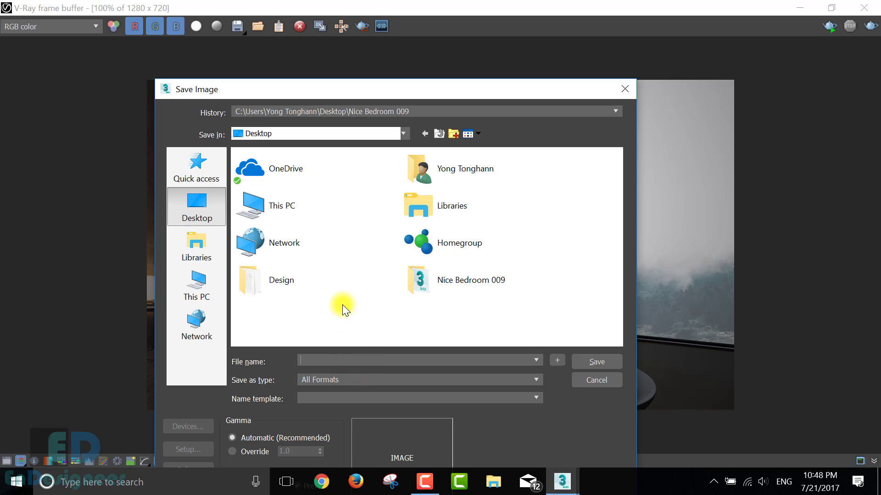
{"action": "type", "text": "Nice"}
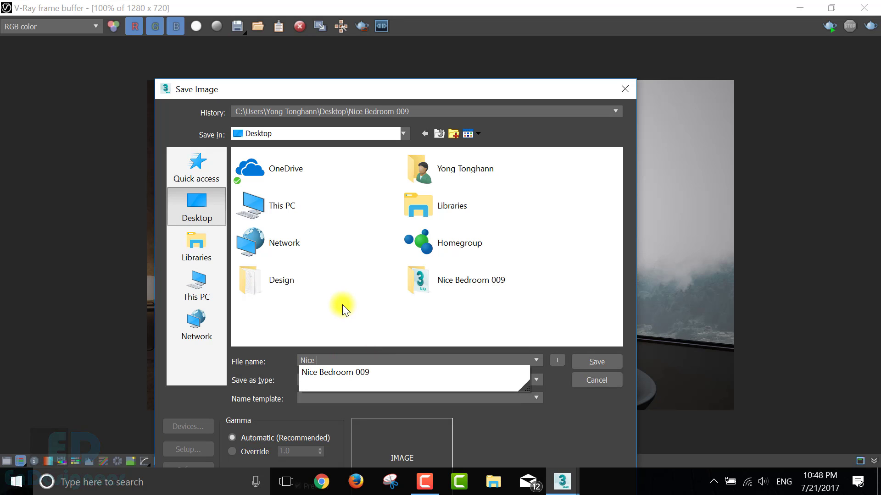
{"action": "left_click", "coordinate": [316, 372]}
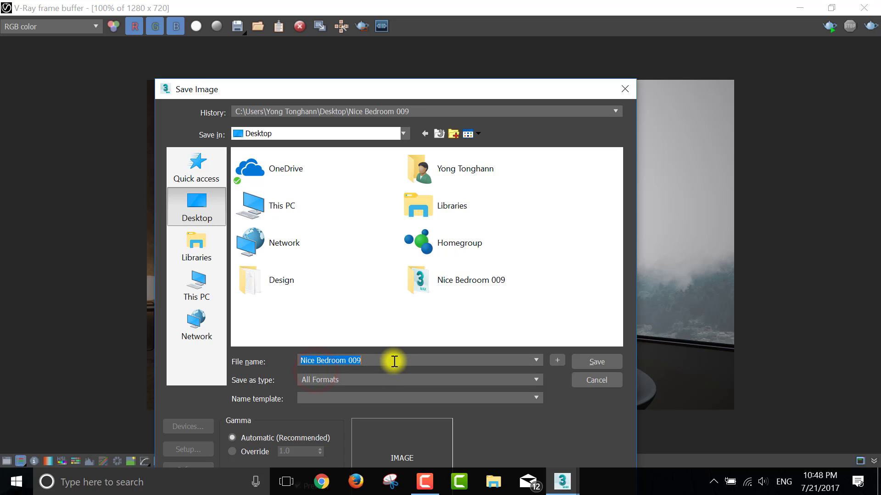
{"action": "left_click", "coordinate": [374, 378]}
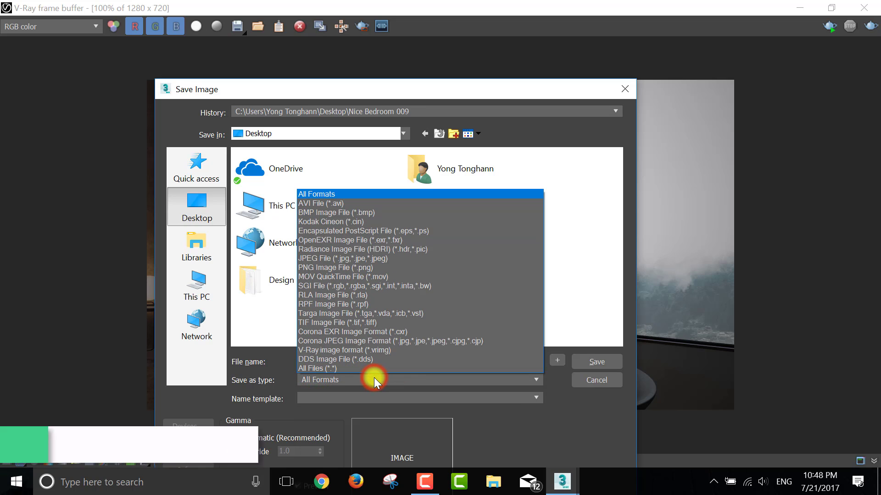
{"action": "left_click", "coordinate": [361, 274]}
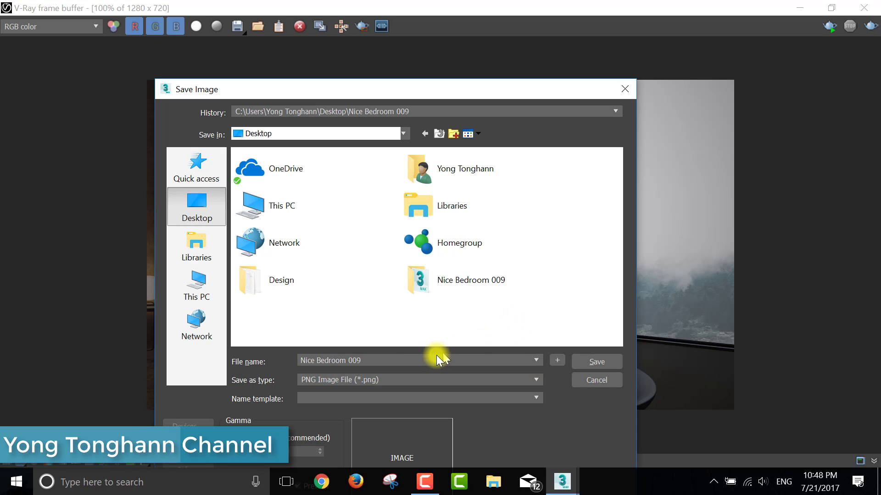
{"action": "left_click", "coordinate": [600, 361]}
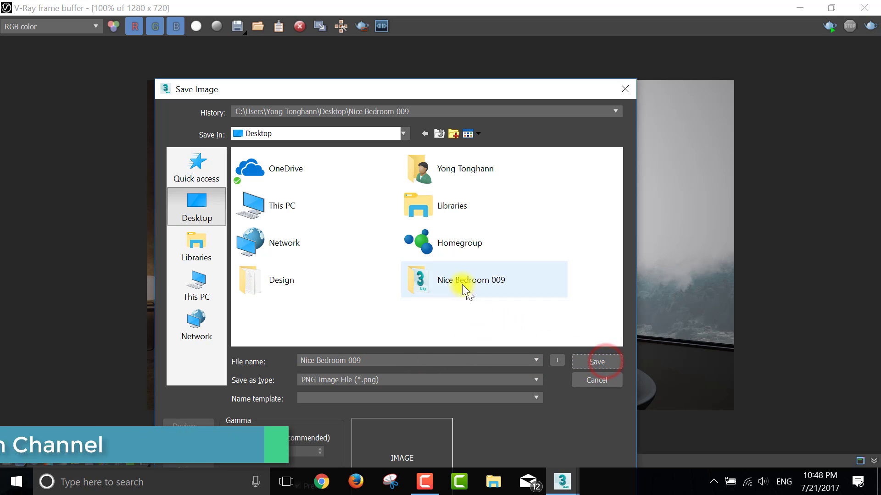
{"action": "double_click", "coordinate": [442, 276]}
{"action": "left_click", "coordinate": [594, 362]}
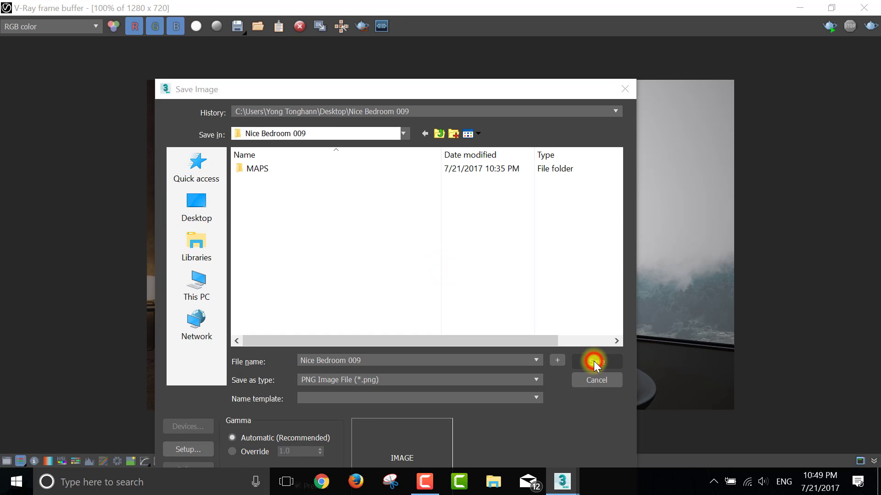
{"action": "left_click", "coordinate": [255, 241]}
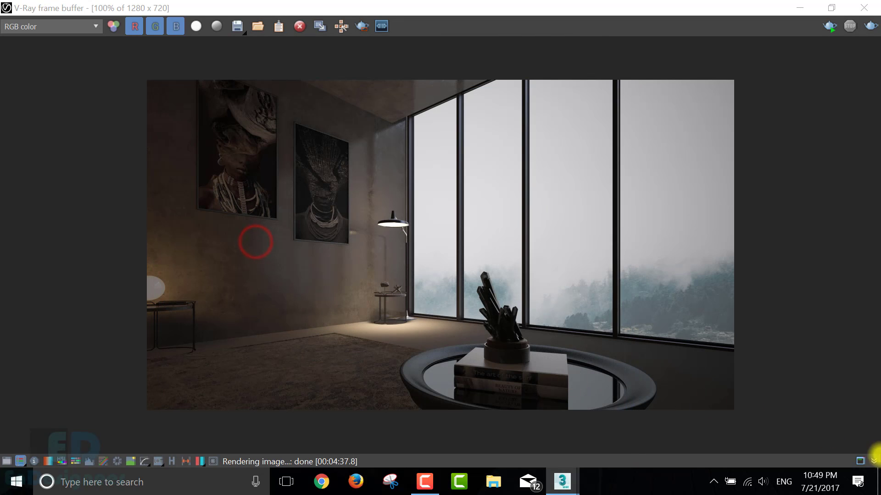
Refresh the desktop and preview Nice Bedroom 009.png from its folder in the photo viewer
{"action": "left_click", "coordinate": [876, 488]}
{"action": "right_click", "coordinate": [420, 198]}
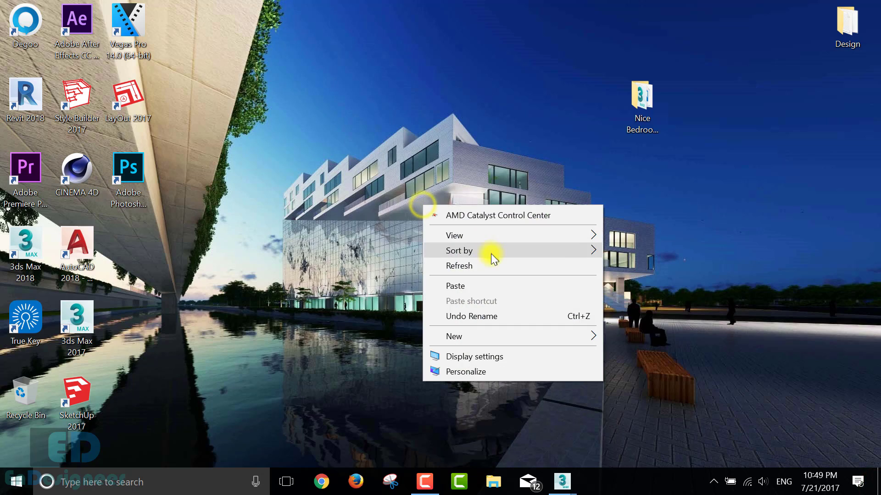
{"action": "left_click", "coordinate": [490, 264]}
{"action": "double_click", "coordinate": [634, 97]}
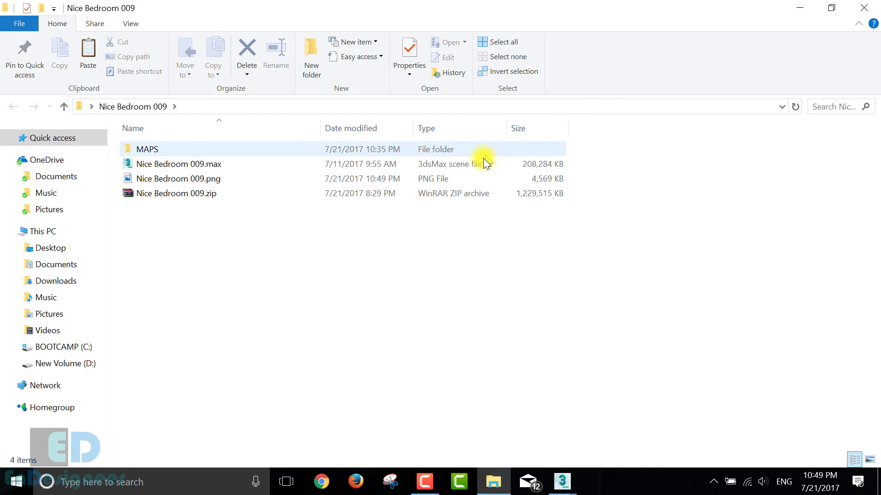
{"action": "double_click", "coordinate": [167, 178]}
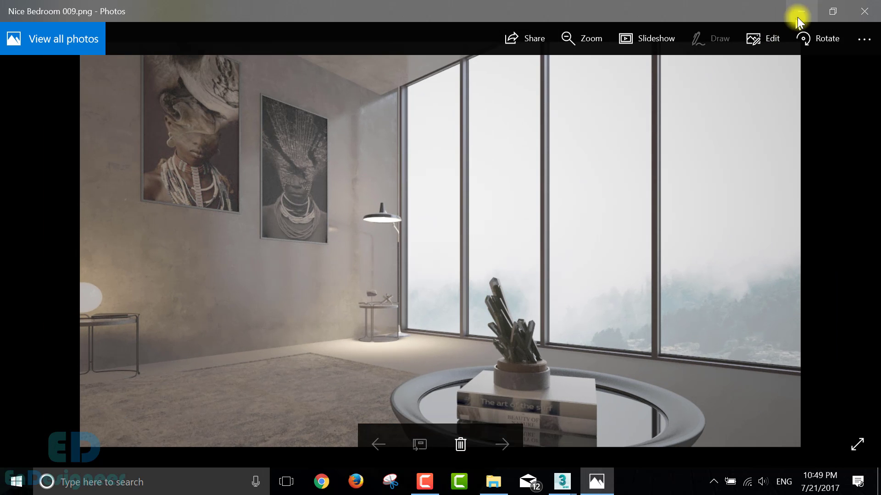
Close the preview, minimize the folder and launch Photoshop from the desktop
{"action": "left_click", "coordinate": [859, 14]}
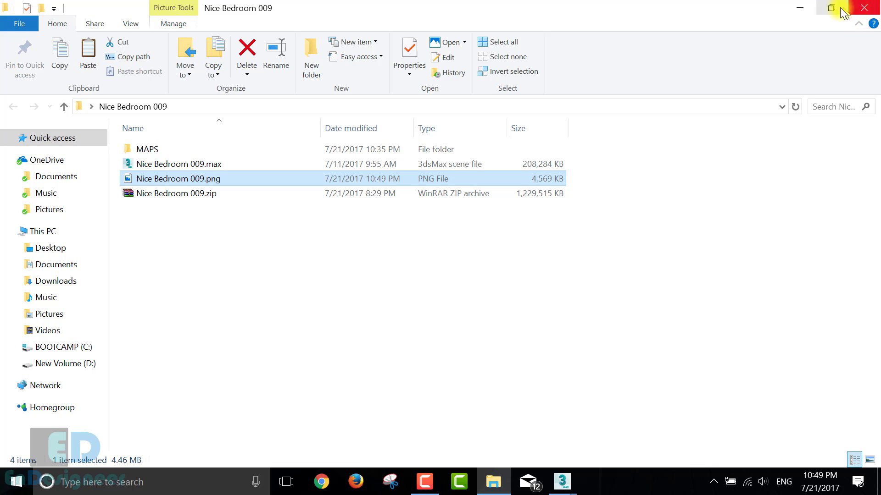
{"action": "left_click", "coordinate": [811, 14]}
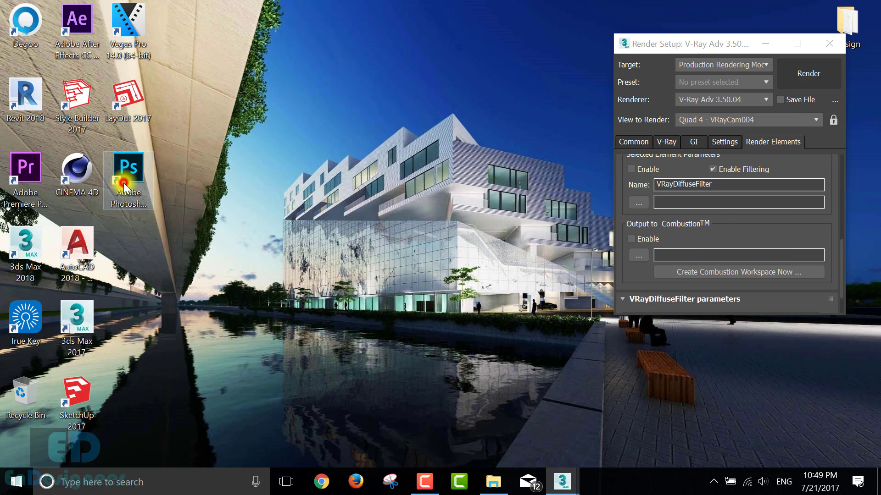
{"action": "double_click", "coordinate": [123, 181]}
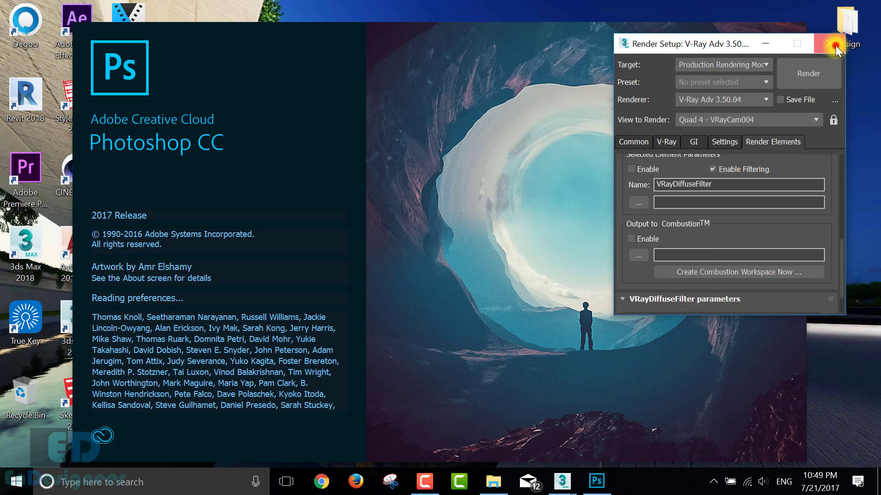
Open Nice Bedroom 009.png with Open As using the Camera Raw format
{"action": "left_click", "coordinate": [835, 45]}
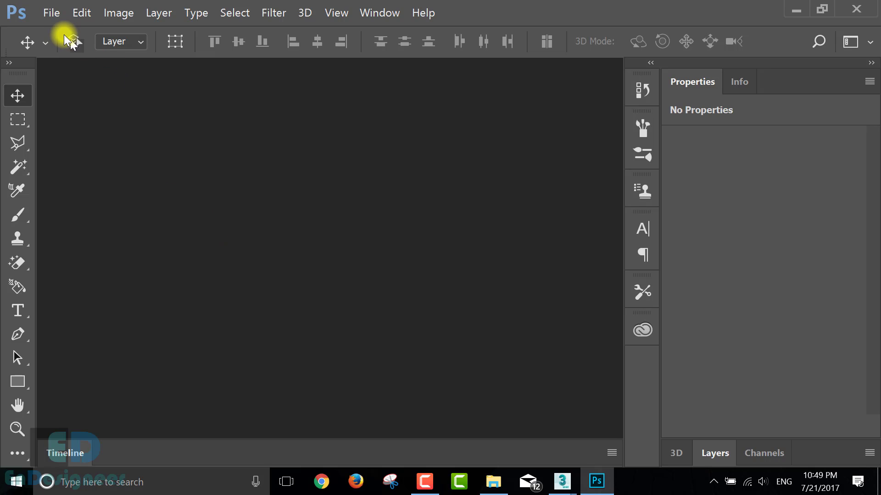
{"action": "left_click", "coordinate": [48, 14]}
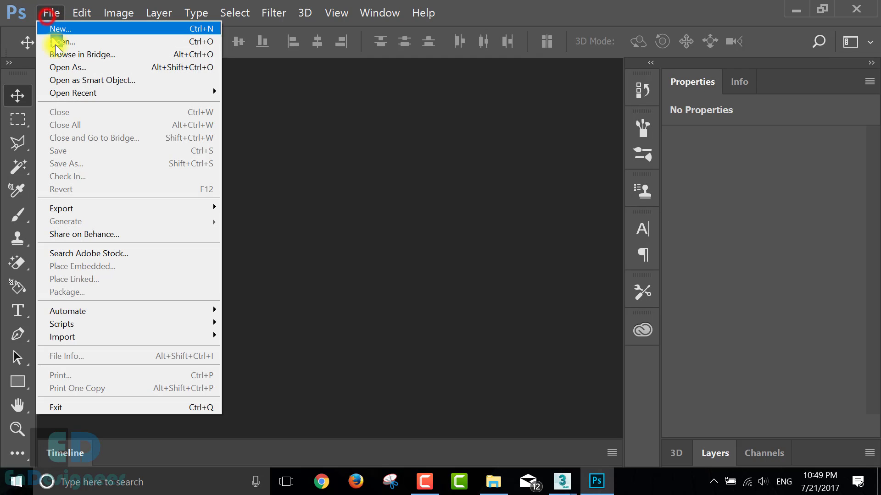
{"action": "left_click", "coordinate": [67, 68]}
{"action": "double_click", "coordinate": [319, 160]}
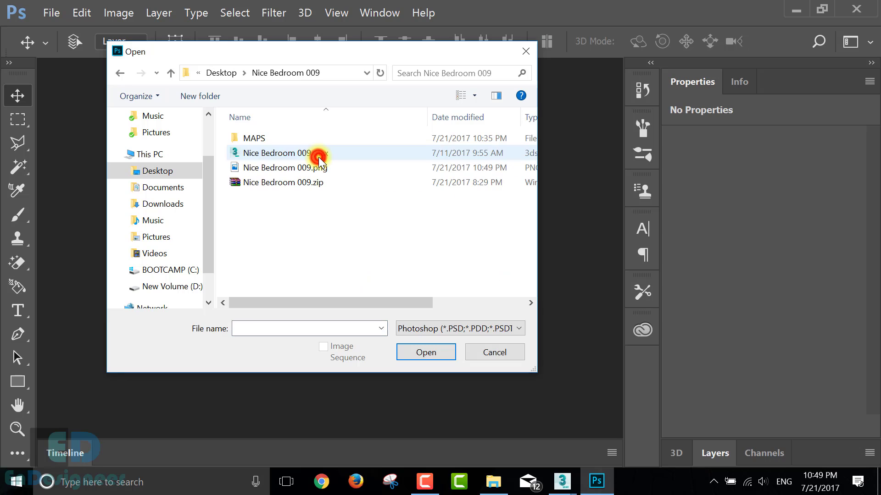
{"action": "left_click", "coordinate": [278, 166]}
{"action": "left_click", "coordinate": [467, 327]}
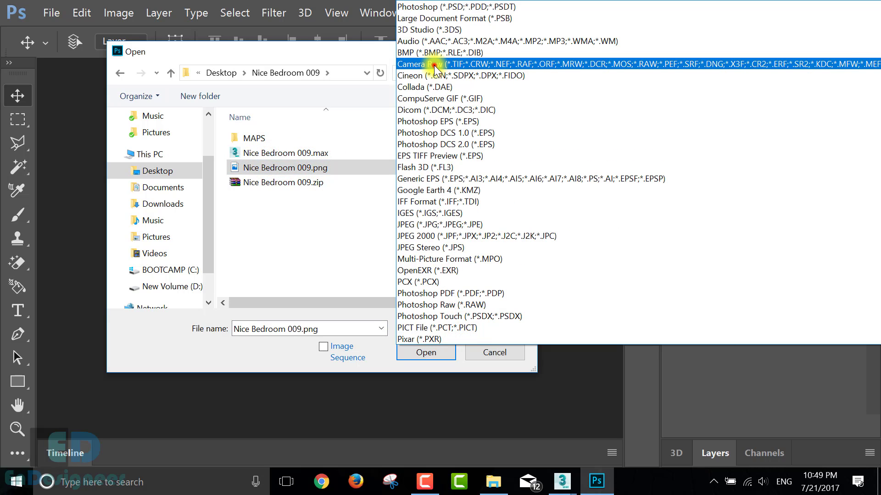
{"action": "left_click", "coordinate": [433, 67]}
{"action": "left_click", "coordinate": [430, 353]}
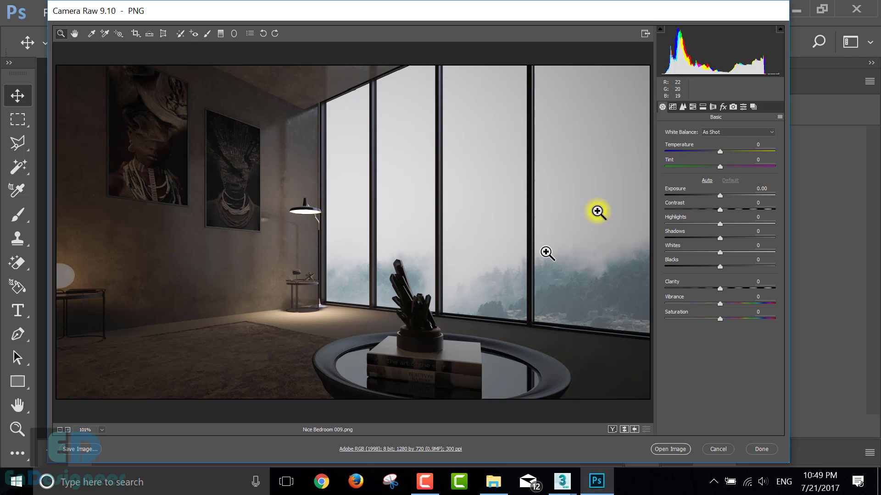
Set exposure -0.35 and temperature -11, lower contrast, raise clarity, then open the image in Photoshop
{"action": "left_click_drag", "start_coordinate": [719, 195], "coordinate": [715, 195]}
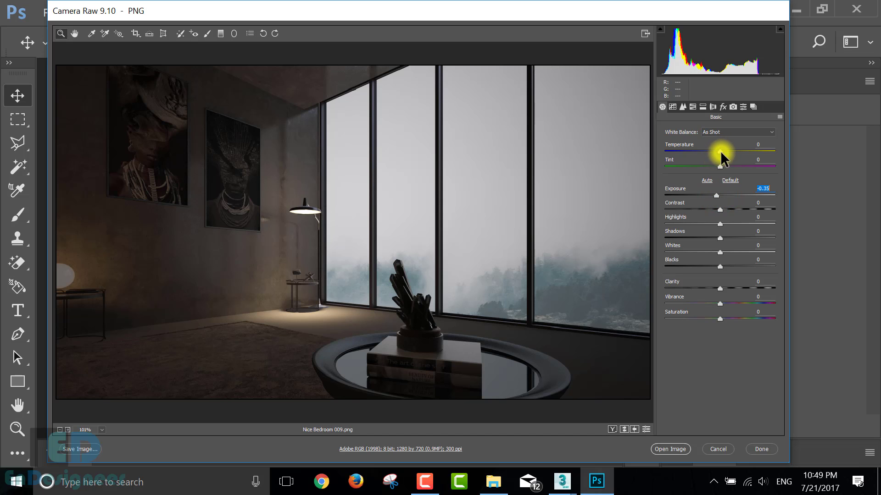
{"action": "mouse_move", "coordinate": [720, 153]}
{"action": "left_mouse_down"}
{"action": "mouse_move", "coordinate": [730, 152]}
{"action": "mouse_move", "coordinate": [715, 155]}
{"action": "mouse_move", "coordinate": [711, 167]}
{"action": "mouse_move", "coordinate": [721, 167]}
{"action": "mouse_move", "coordinate": [713, 167]}
{"action": "left_mouse_up"}
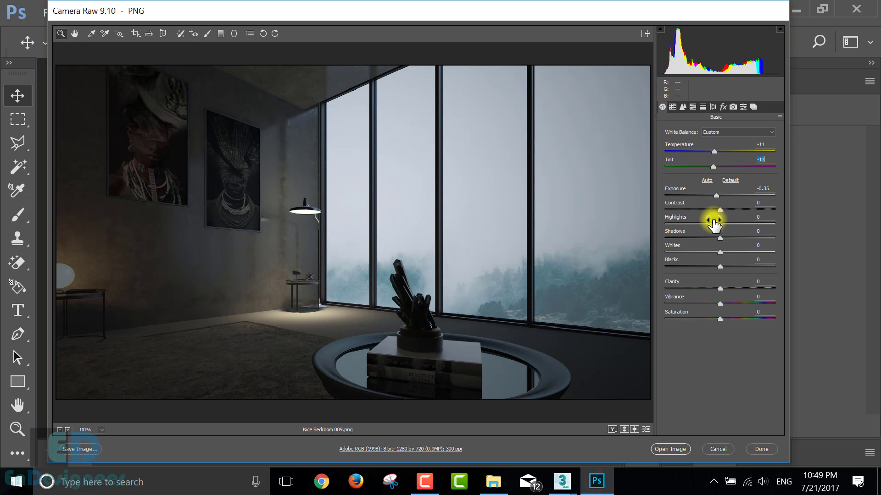
{"action": "mouse_move", "coordinate": [721, 210]}
{"action": "left_mouse_down"}
{"action": "mouse_move", "coordinate": [751, 206]}
{"action": "mouse_move", "coordinate": [701, 211]}
{"action": "mouse_move", "coordinate": [749, 222]}
{"action": "mouse_move", "coordinate": [683, 224]}
{"action": "mouse_move", "coordinate": [757, 236]}
{"action": "mouse_move", "coordinate": [722, 239]}
{"action": "mouse_move", "coordinate": [745, 241]}
{"action": "mouse_move", "coordinate": [731, 252]}
{"action": "mouse_move", "coordinate": [755, 242]}
{"action": "mouse_move", "coordinate": [775, 257]}
{"action": "mouse_move", "coordinate": [712, 261]}
{"action": "mouse_move", "coordinate": [743, 269]}
{"action": "mouse_move", "coordinate": [690, 278]}
{"action": "mouse_move", "coordinate": [728, 281]}
{"action": "left_mouse_up"}
{"action": "mouse_move", "coordinate": [721, 292]}
{"action": "left_mouse_down"}
{"action": "mouse_move", "coordinate": [761, 293]}
{"action": "mouse_move", "coordinate": [727, 305]}
{"action": "left_mouse_up"}
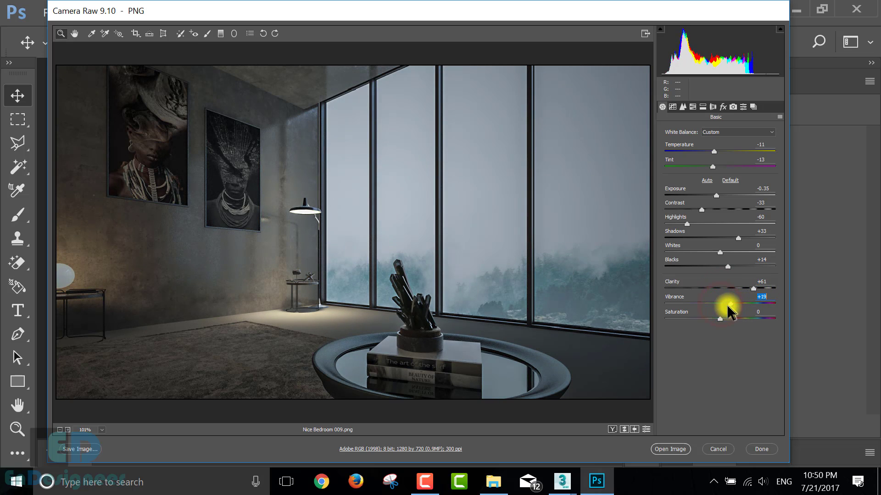
{"action": "left_click", "coordinate": [674, 449]}
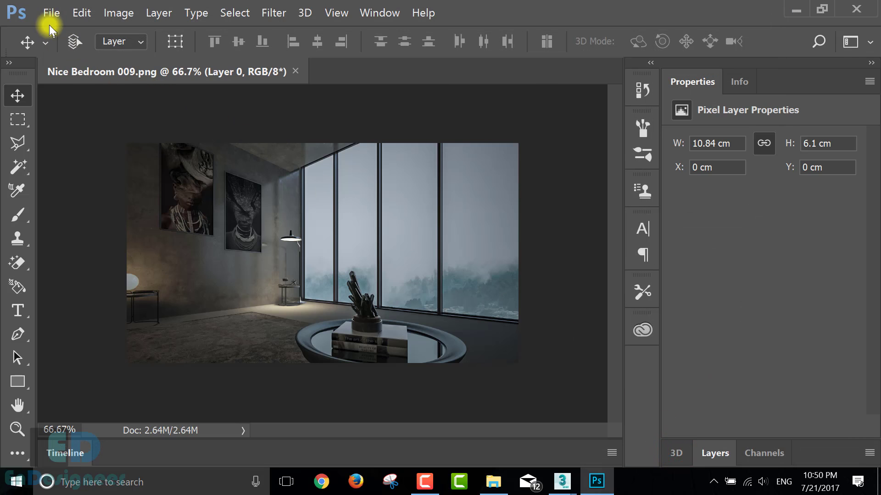
Save the graded image as Nice Bedroom 009.jpg with JPEG Quality 12 (Maximum)
{"action": "left_click", "coordinate": [51, 13]}
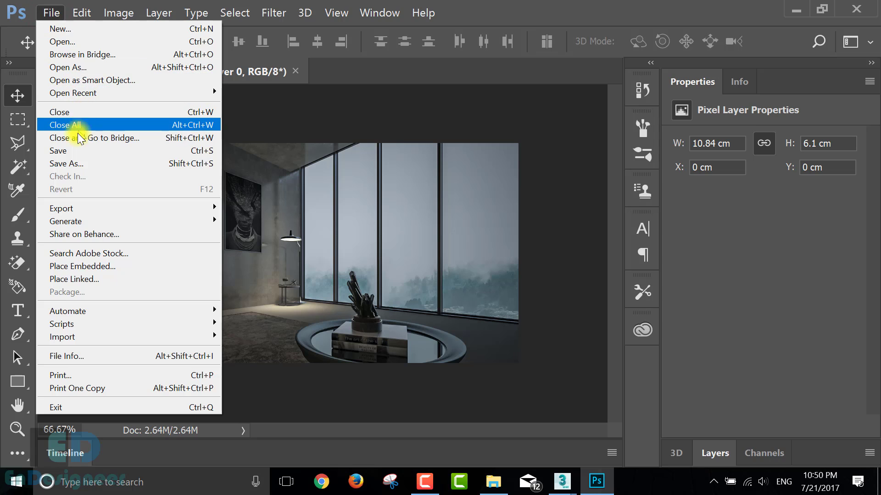
{"action": "left_click", "coordinate": [69, 165]}
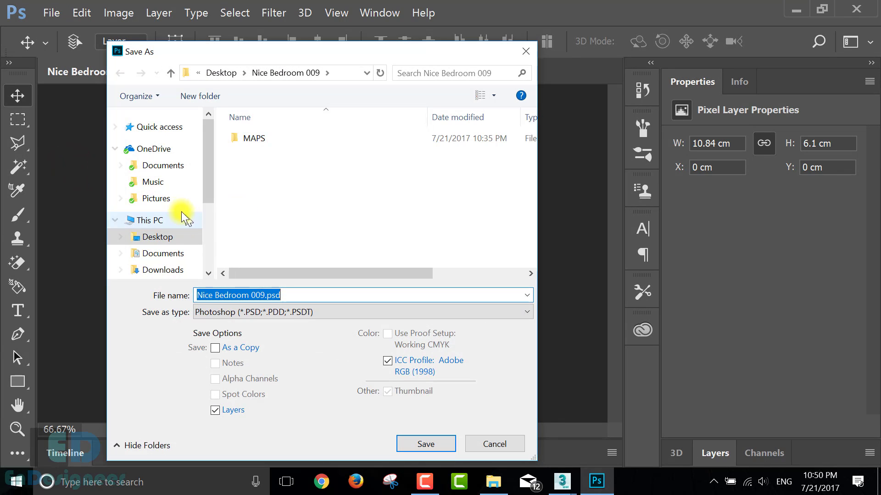
{"action": "left_click", "coordinate": [272, 313]}
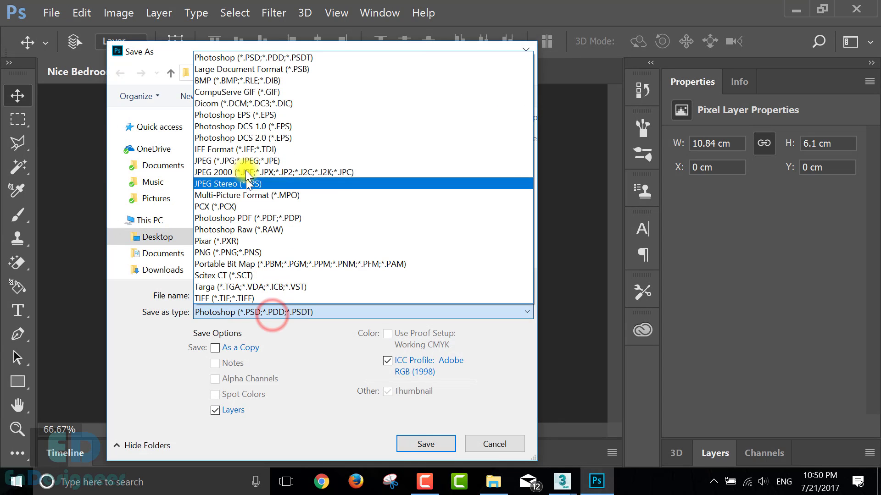
{"action": "left_click", "coordinate": [240, 161]}
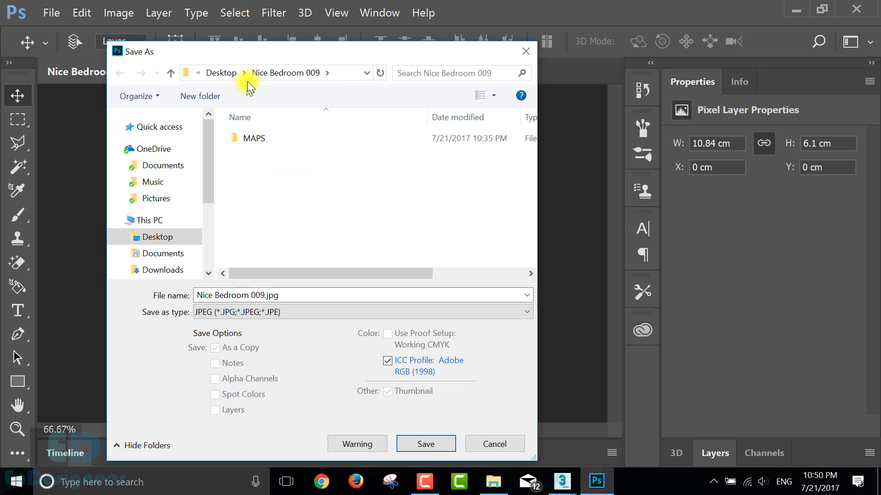
{"action": "left_click", "coordinate": [436, 443]}
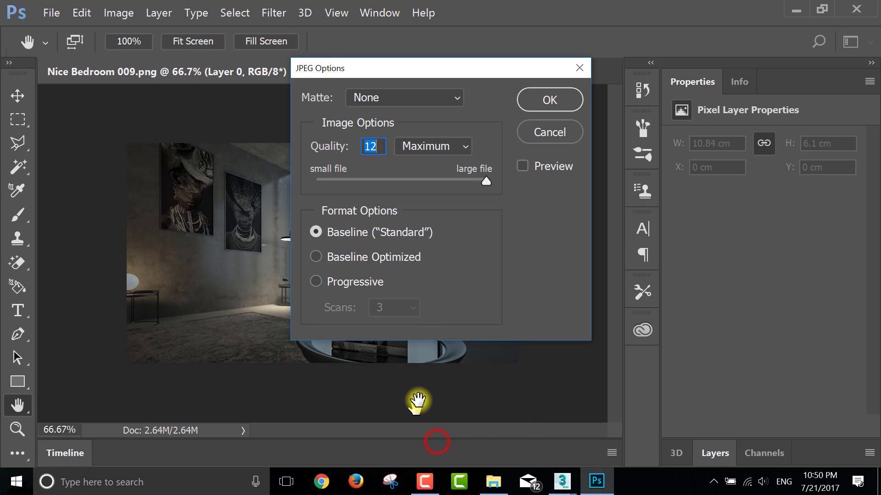
{"action": "left_click", "coordinate": [549, 100]}
Open Nice Bedroom 009.jpg from the project folder in the photo viewer at full screen
{"action": "left_click", "coordinate": [494, 482]}
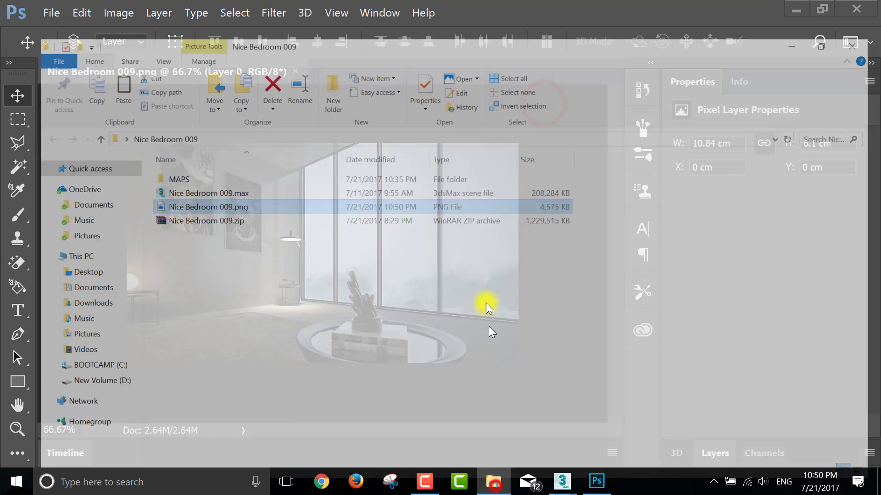
{"action": "left_click", "coordinate": [291, 269]}
{"action": "double_click", "coordinate": [192, 166]}
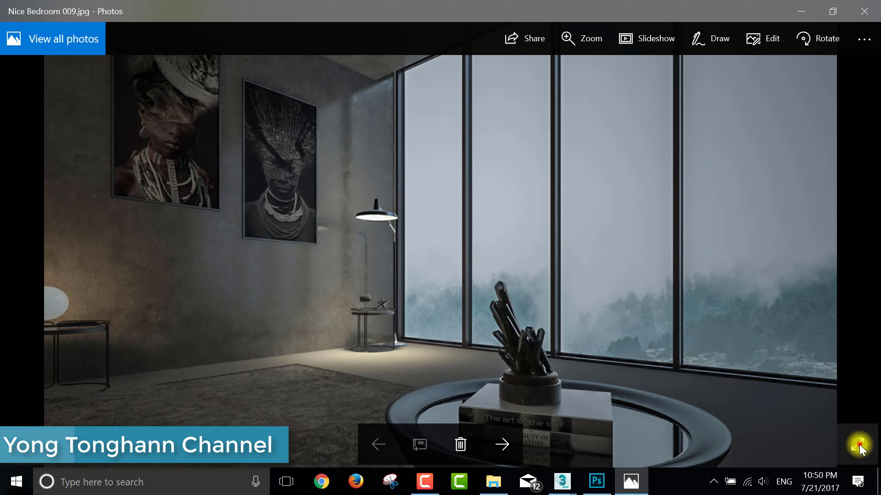
{"action": "left_click", "coordinate": [859, 446]}
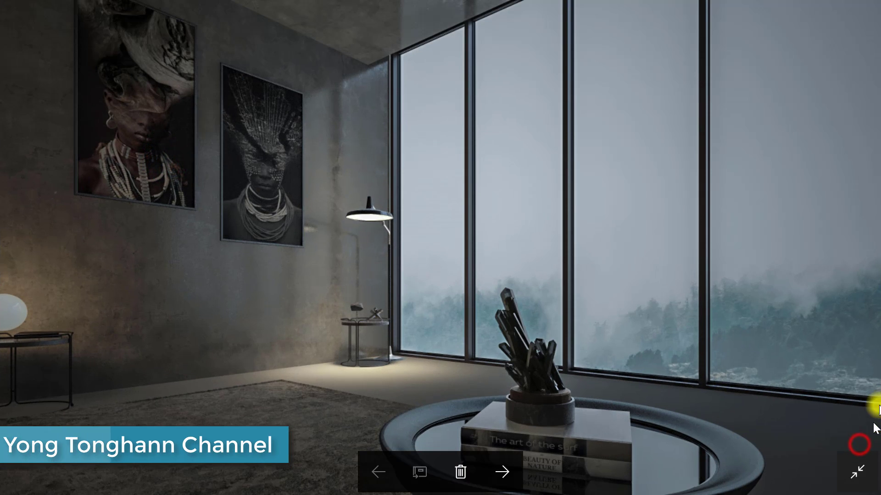